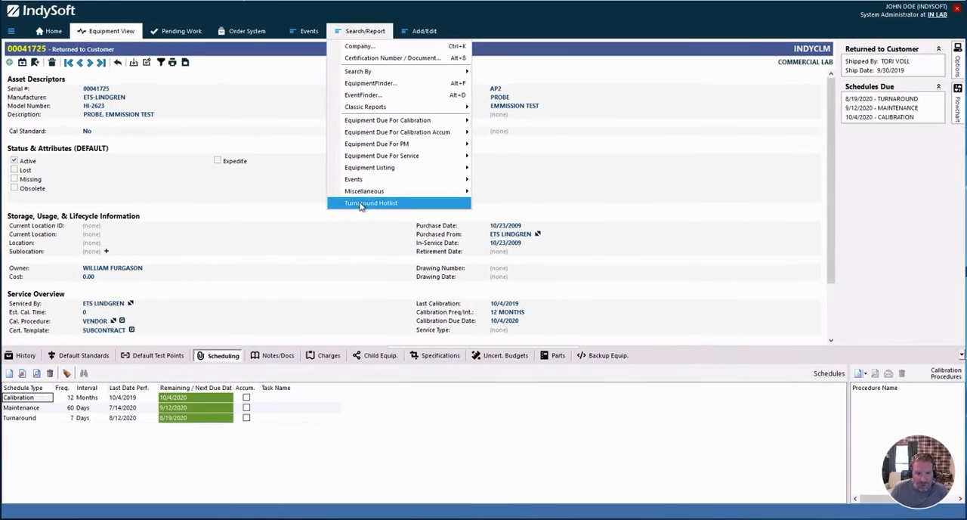
Open the Turnaround Hotlist report to review its search conditions and columns, and close it.
click(383, 204)
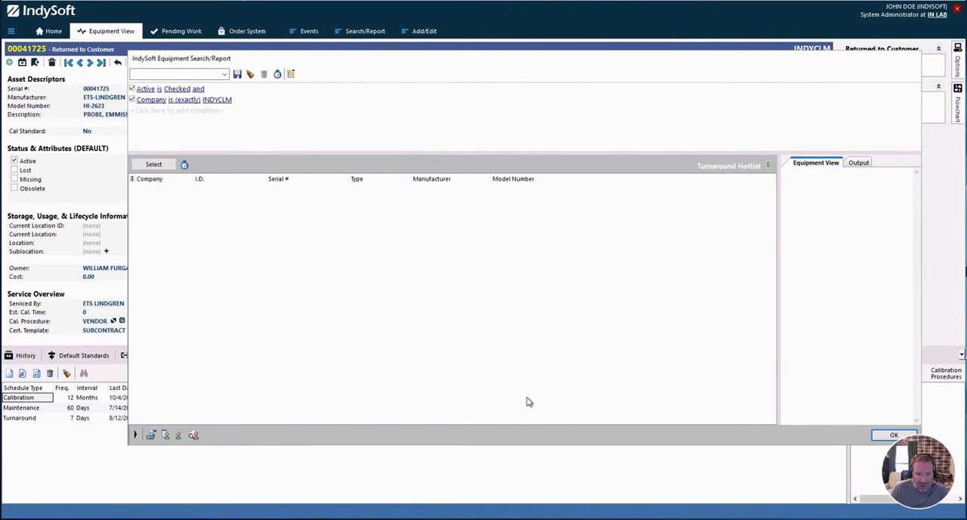
drag(720, 65, 704, 63)
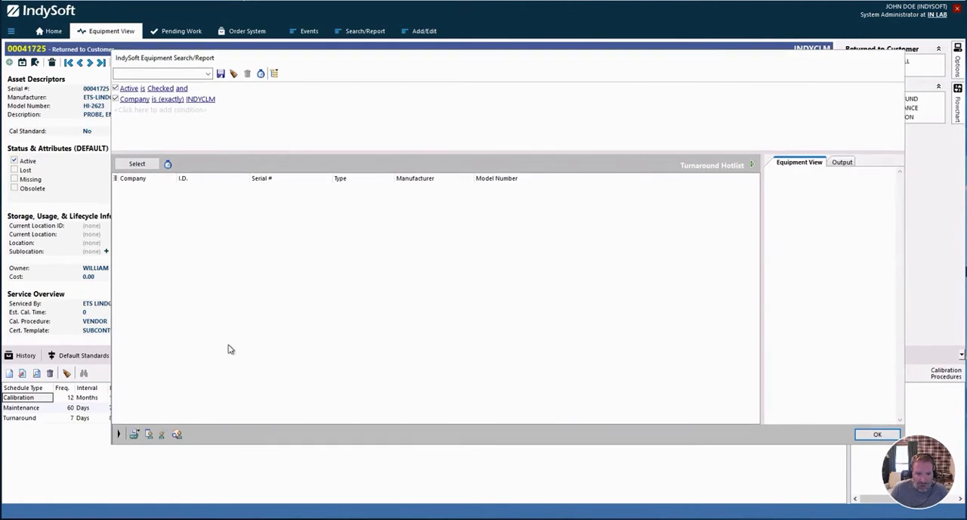
click(863, 436)
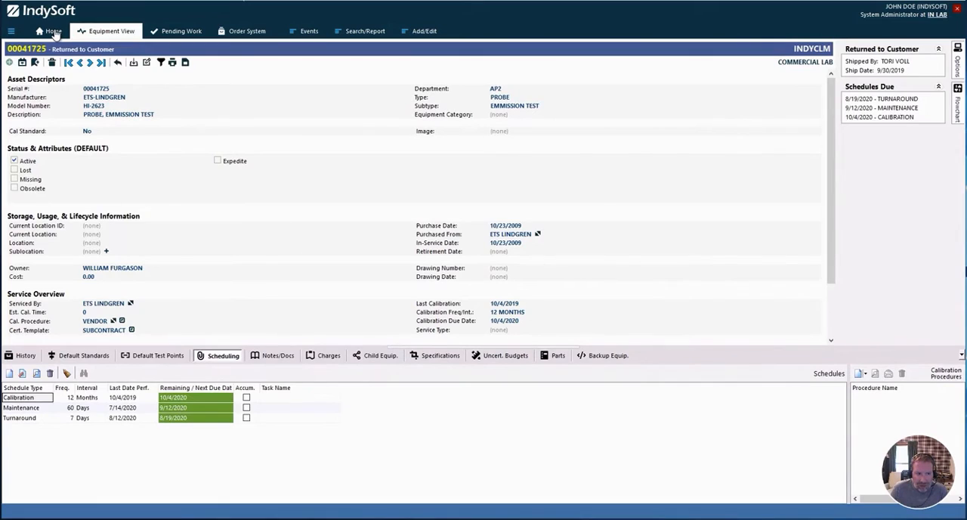
Open the TURNAROUND HOTLIST equipment template in PrintBuilder and show its schedule type and attribute options.
click(53, 32)
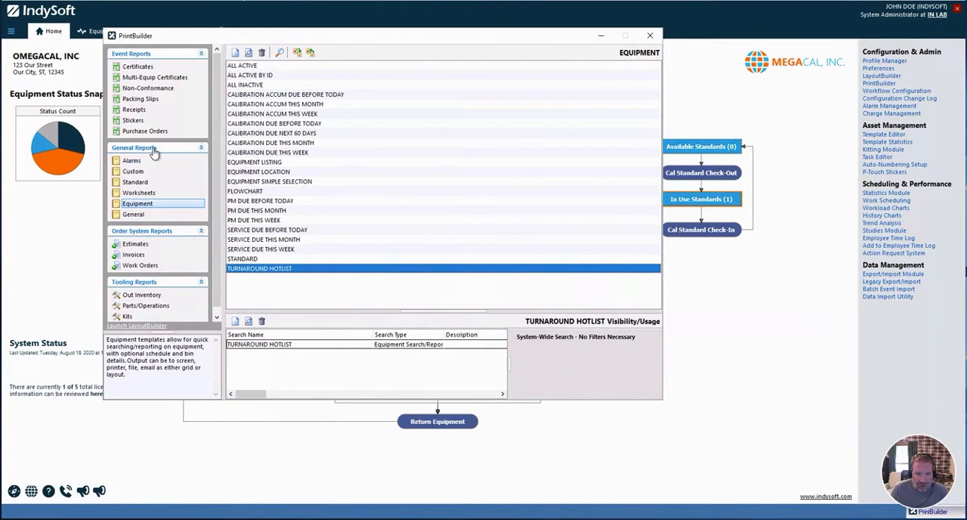
double_click(291, 269)
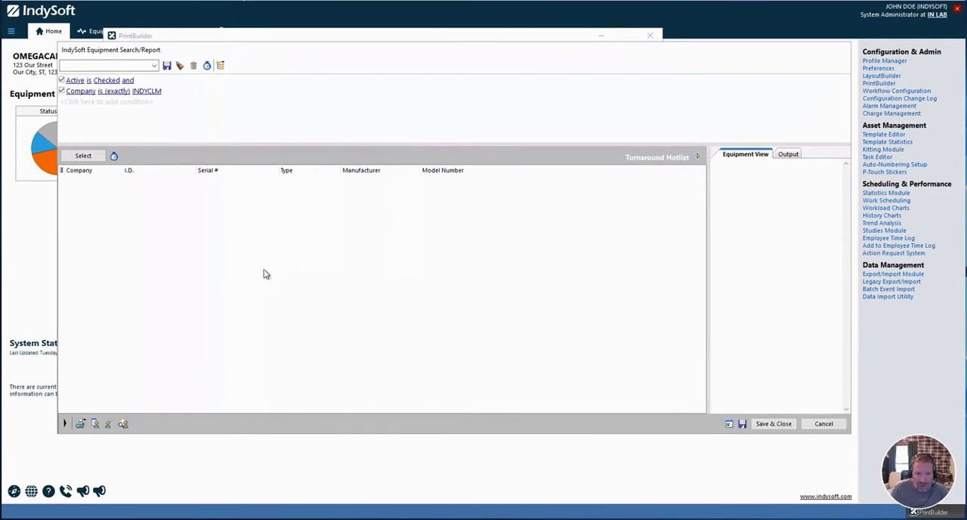
click(729, 424)
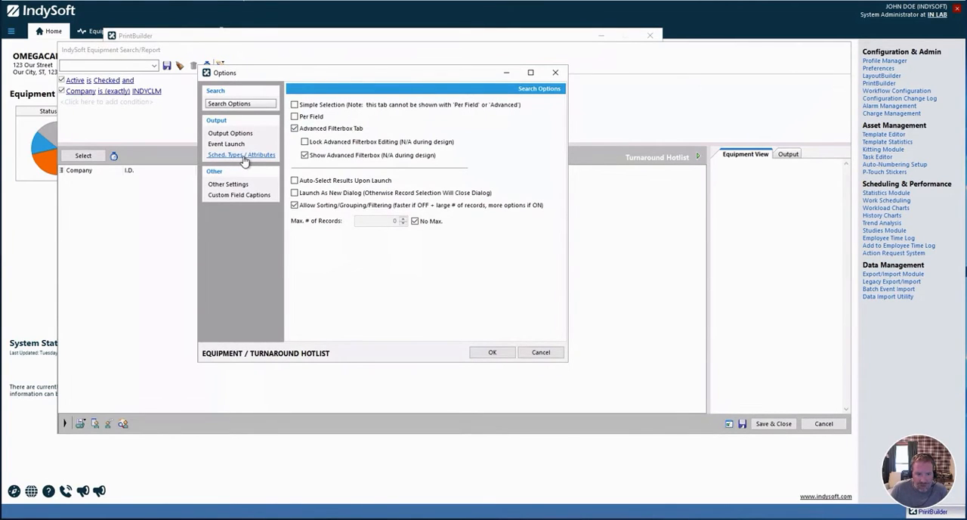
click(254, 156)
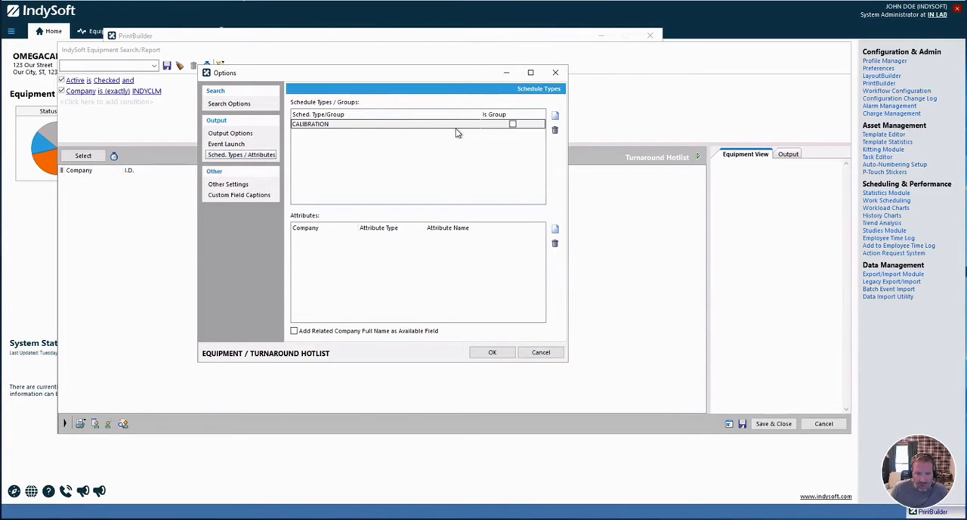
Add the TURNAROUND schedule type to the report's schedule types.
click(556, 116)
click(478, 249)
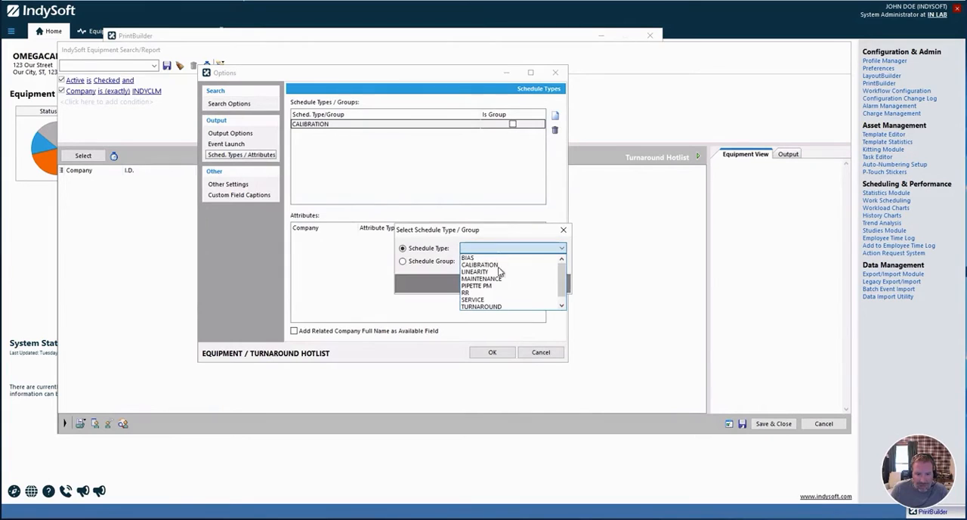
click(492, 299)
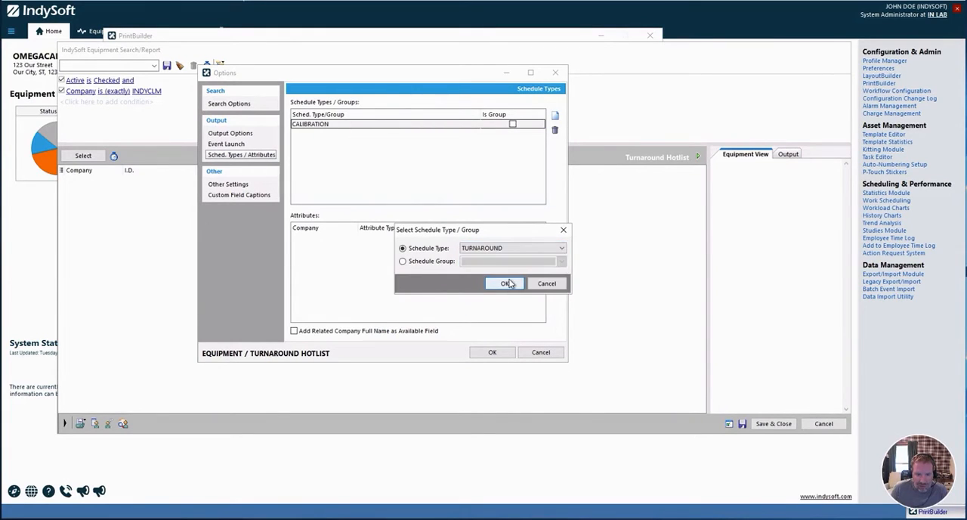
click(503, 285)
Add the MAINTENANCE schedule type to the report and accept the template options.
click(555, 116)
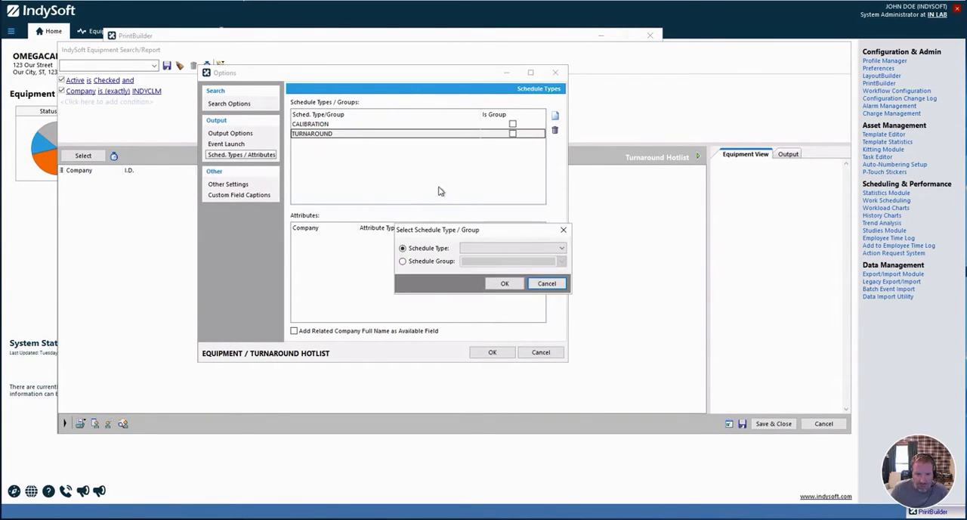
click(489, 248)
scroll(495, 284, down, 1)
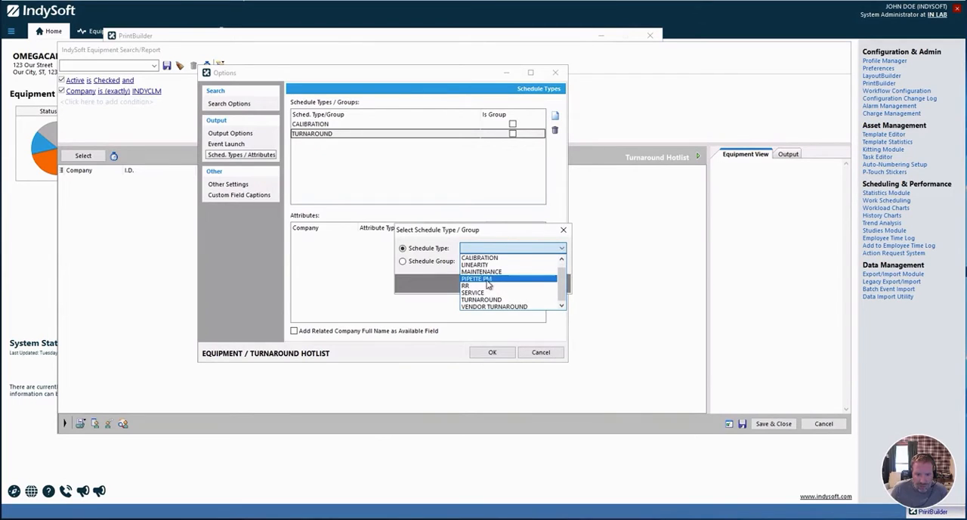
click(498, 273)
click(504, 283)
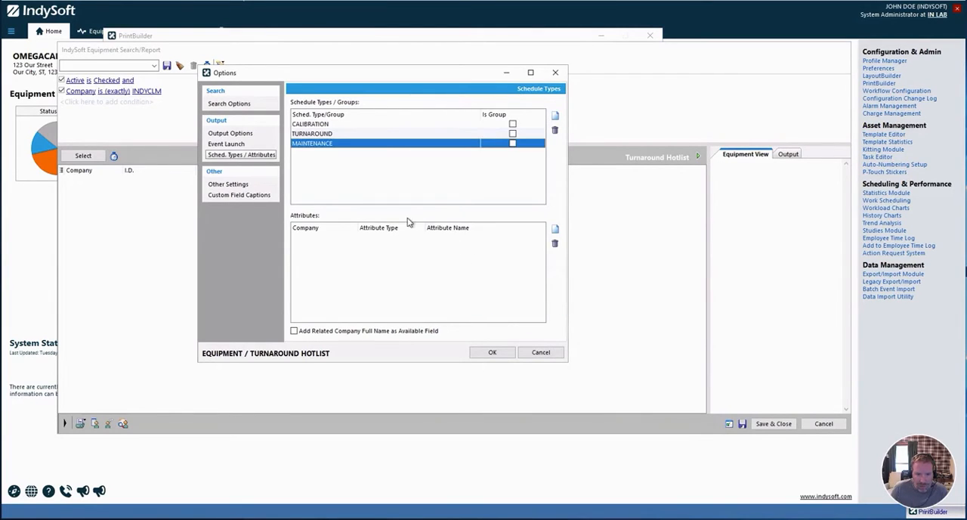
click(492, 352)
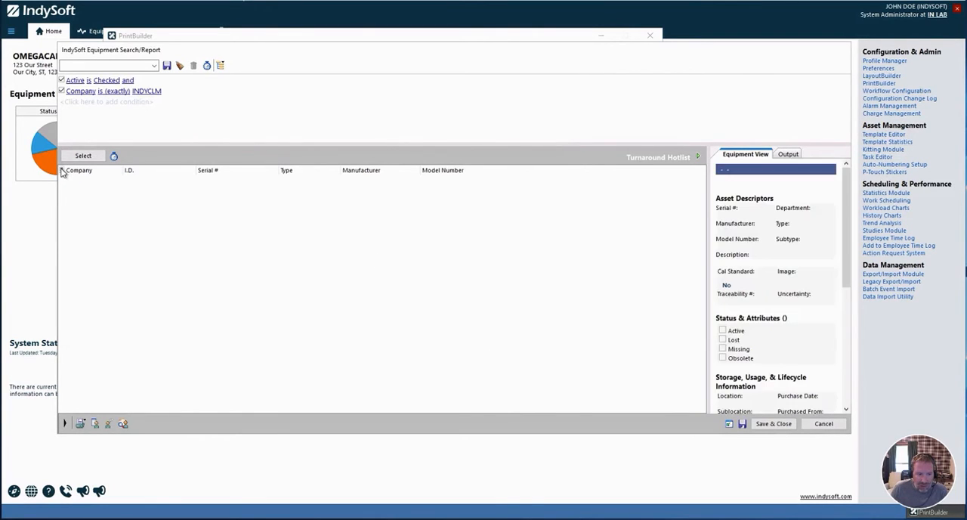
Add the Turnaround Due Date, Maintenance Due Date, Last Maintenance Date and Last Turnaround Date columns to the results grid.
click(63, 170)
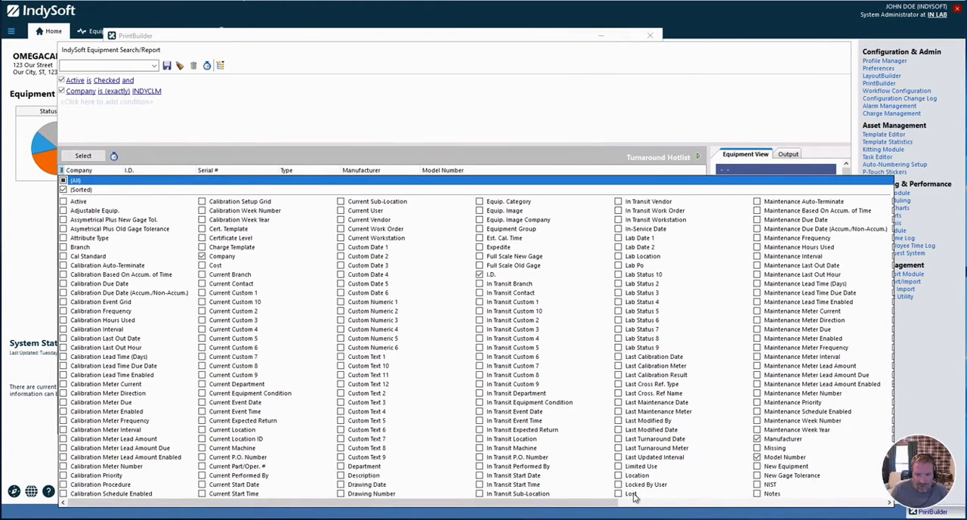
click(686, 508)
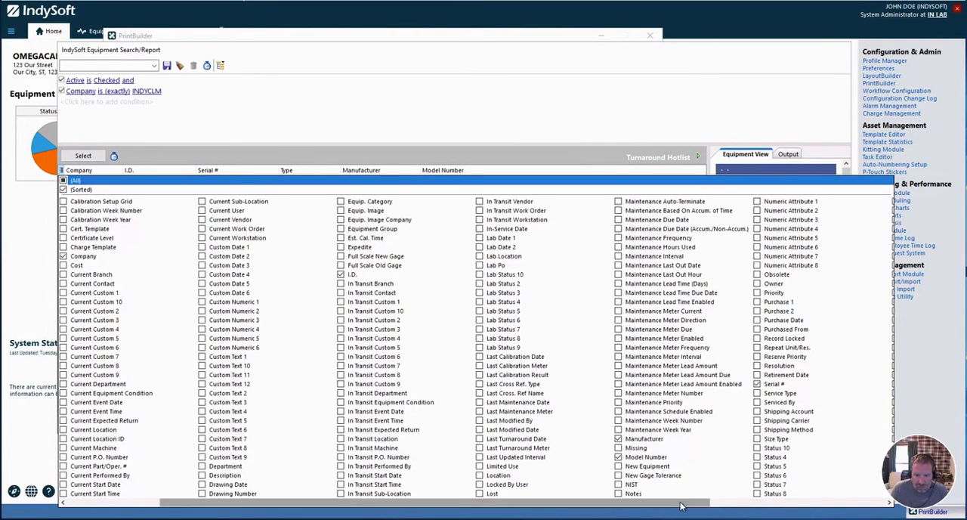
drag(681, 504, 859, 508)
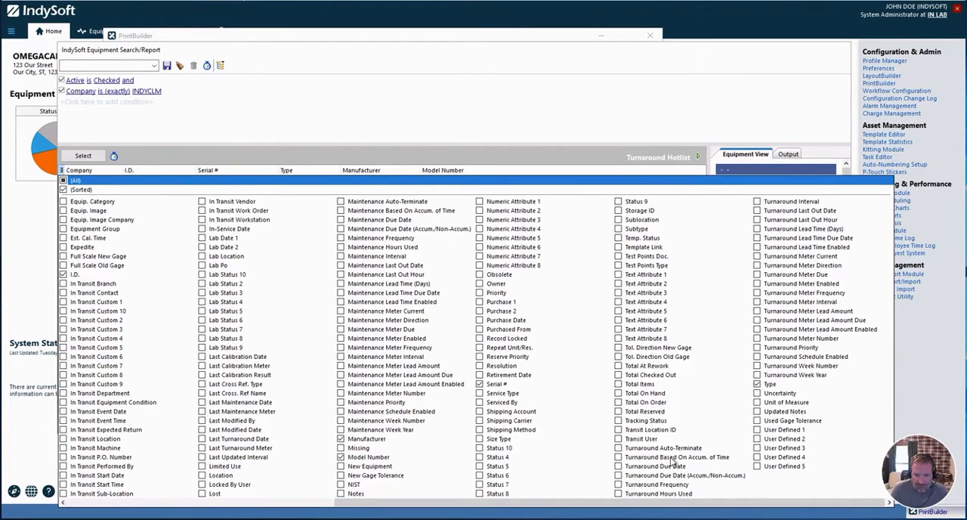
click(618, 466)
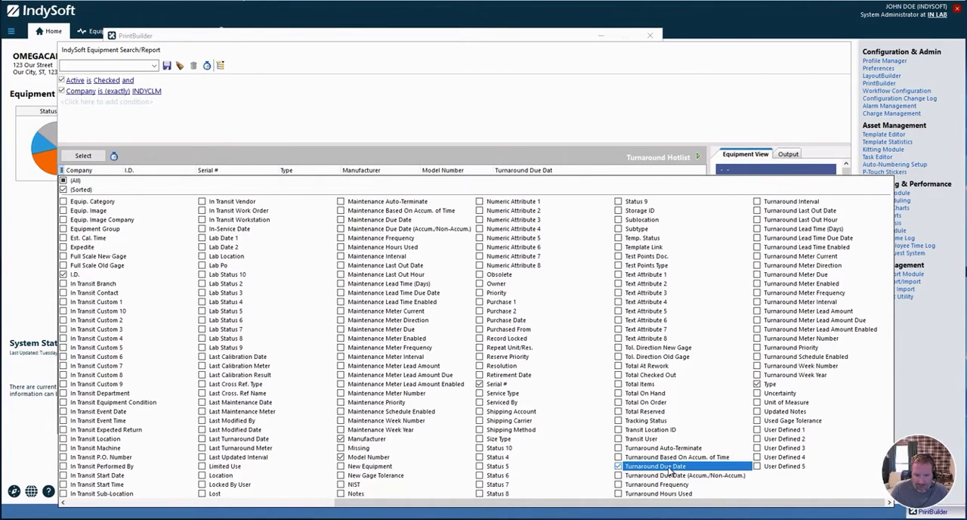
click(341, 220)
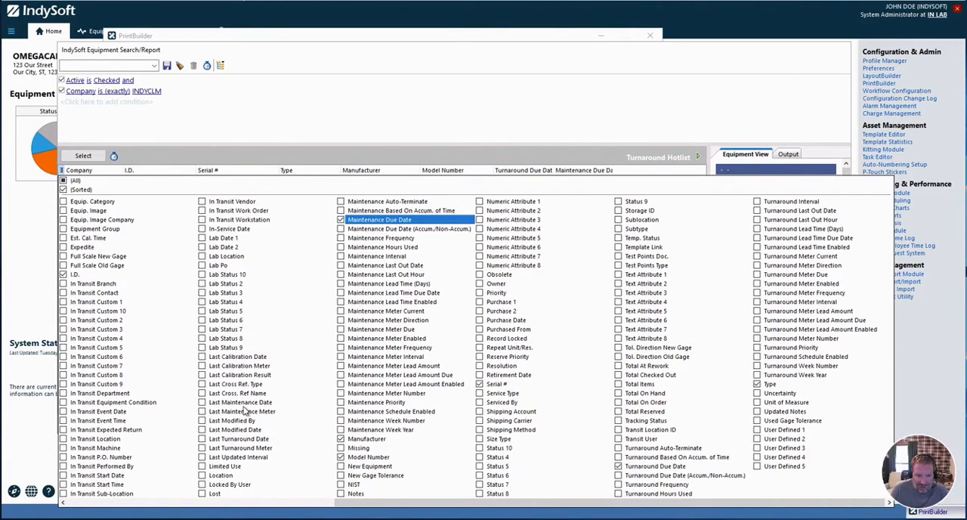
click(203, 402)
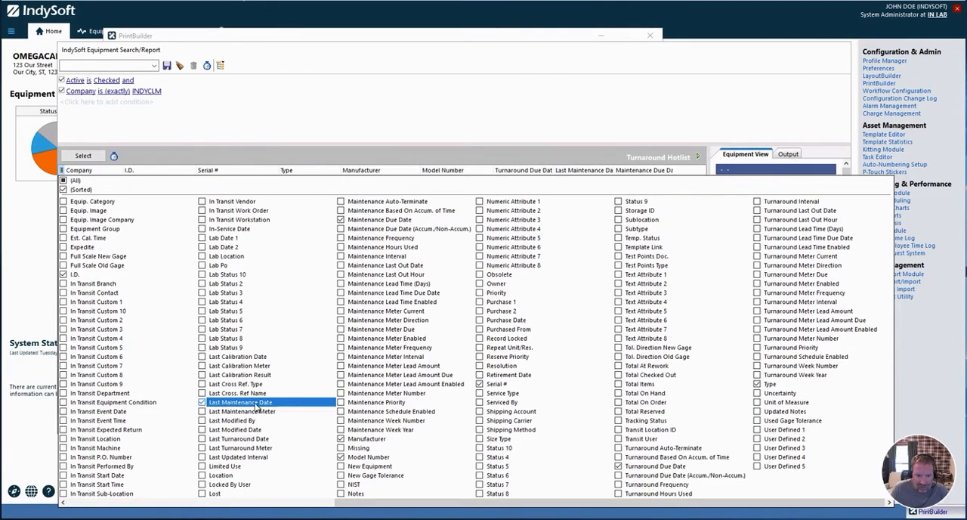
click(202, 439)
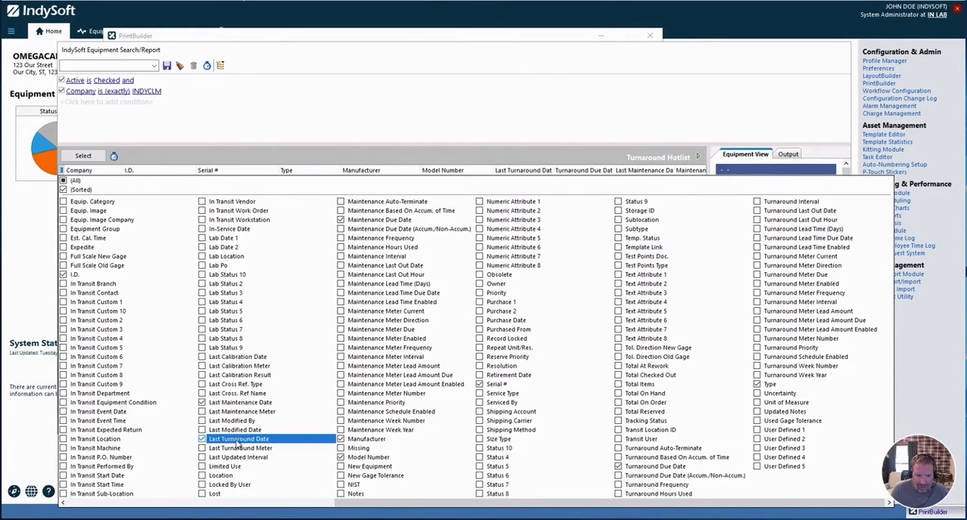
click(450, 131)
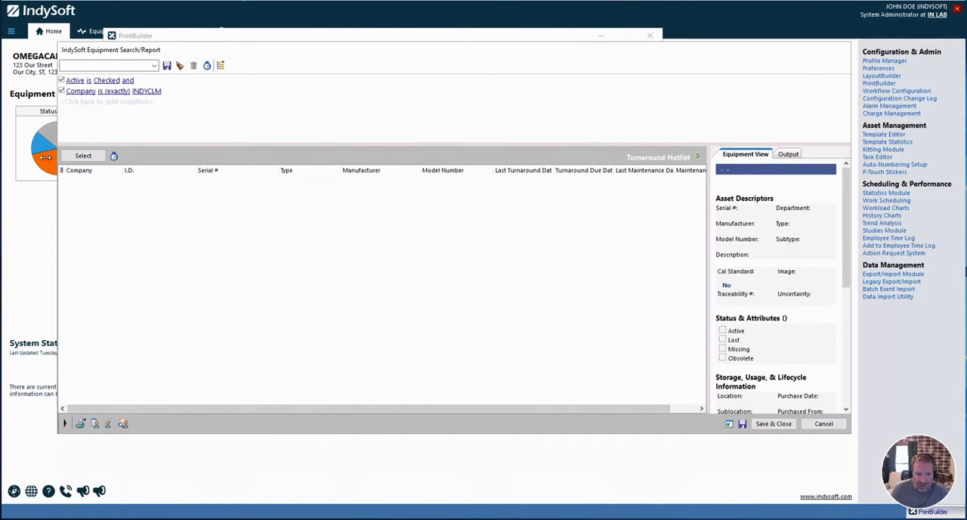
Enlarge the report window, narrow the I.D., Serial # and Type columns, and widen the Last Turnaround Date column.
drag(45, 156, 16, 156)
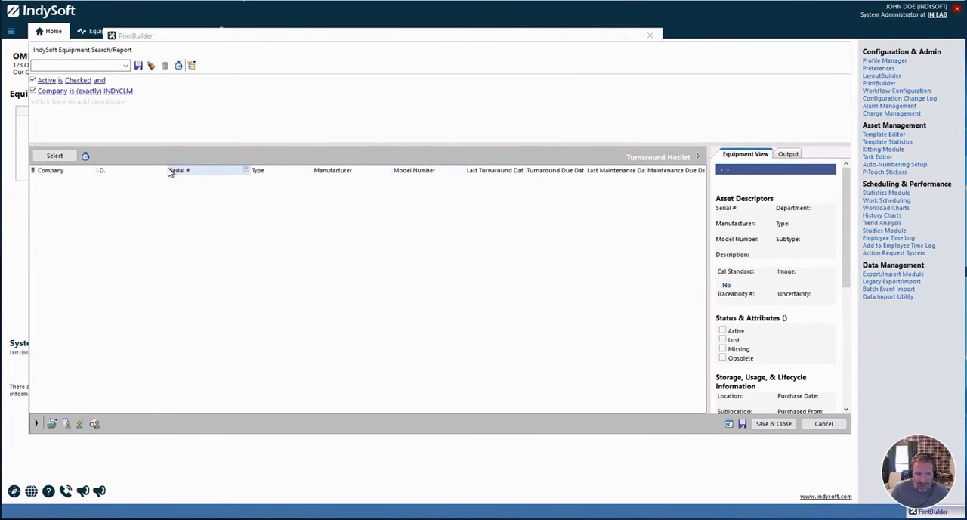
drag(169, 172, 147, 172)
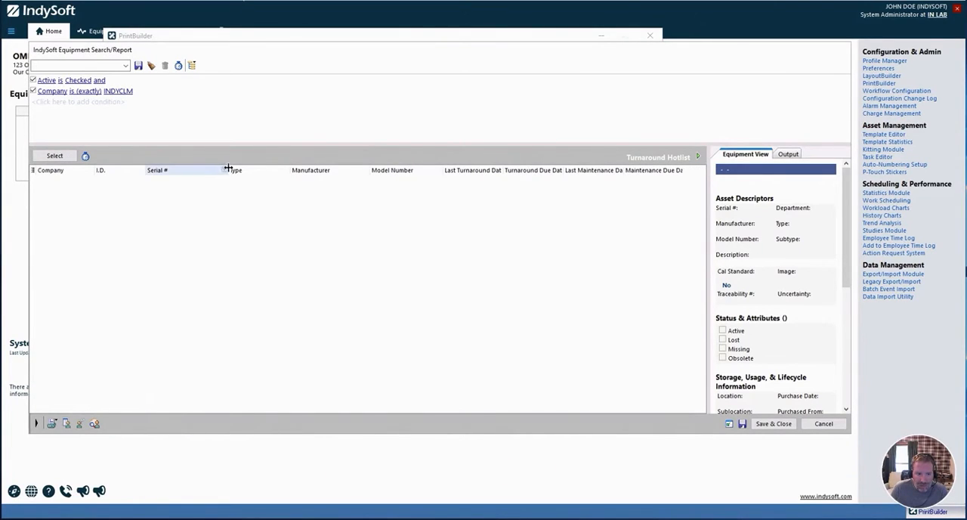
drag(228, 168, 201, 168)
drag(263, 173, 250, 173)
drag(463, 172, 484, 169)
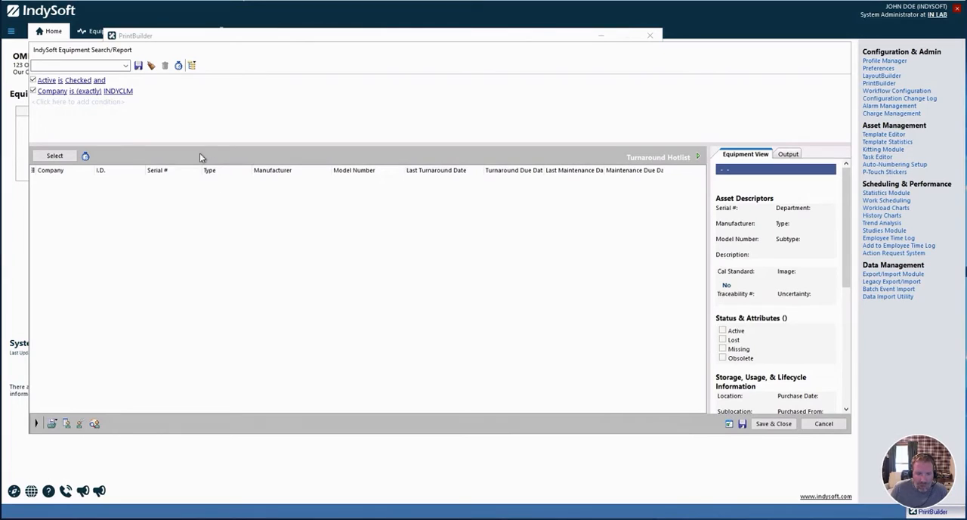
Add a search condition requiring that Turnaround Due Date is not empty.
click(57, 103)
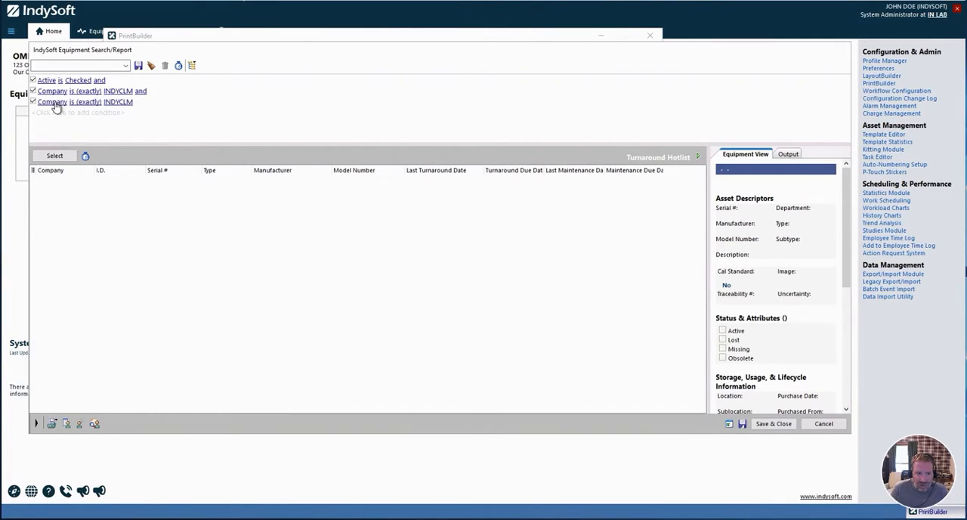
click(54, 103)
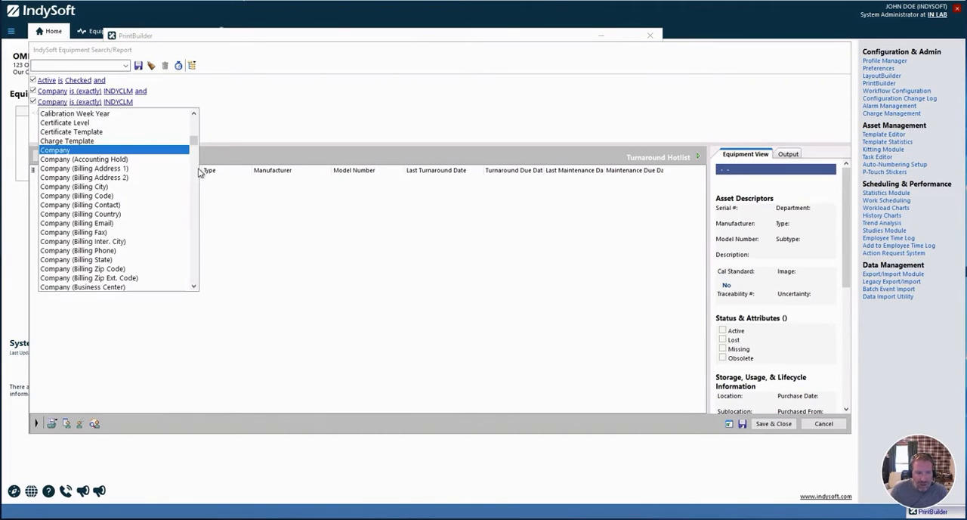
drag(193, 162, 193, 276)
scroll(130, 190, up, 5)
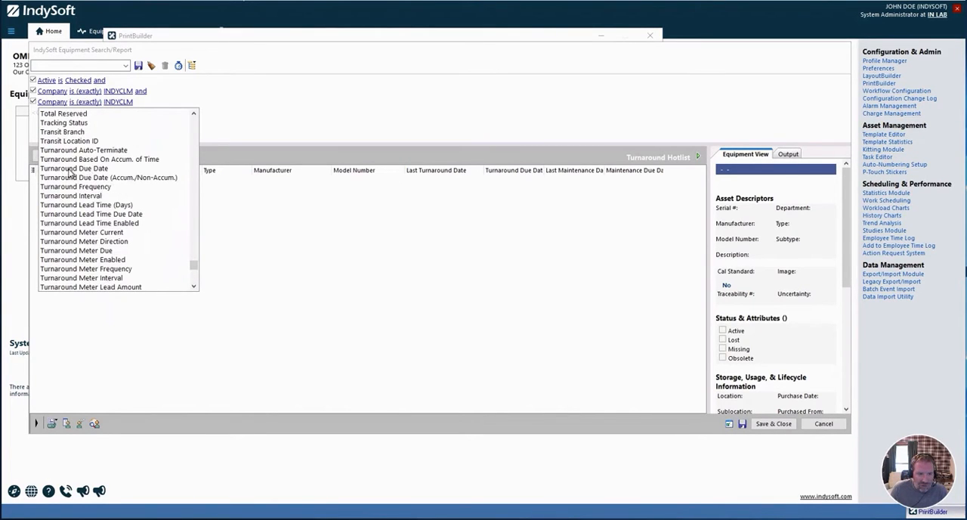
click(71, 168)
click(116, 102)
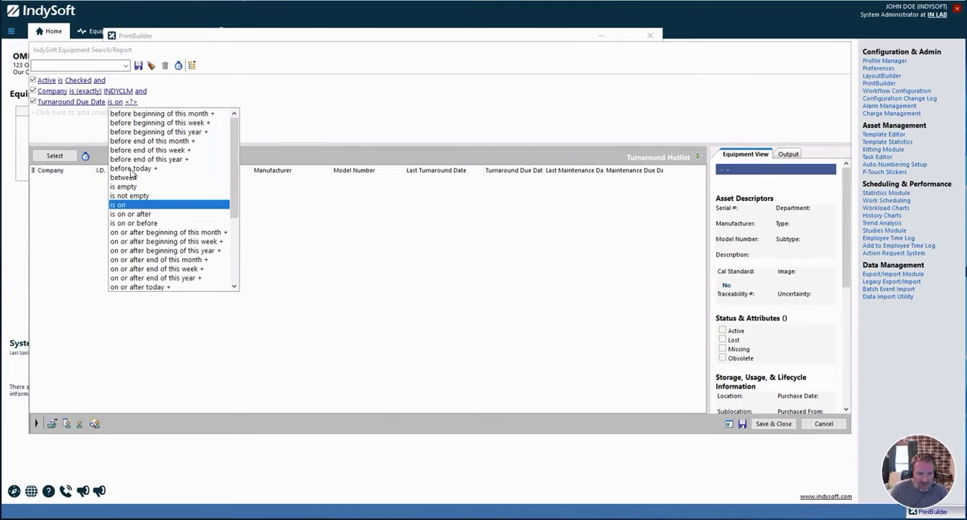
click(133, 196)
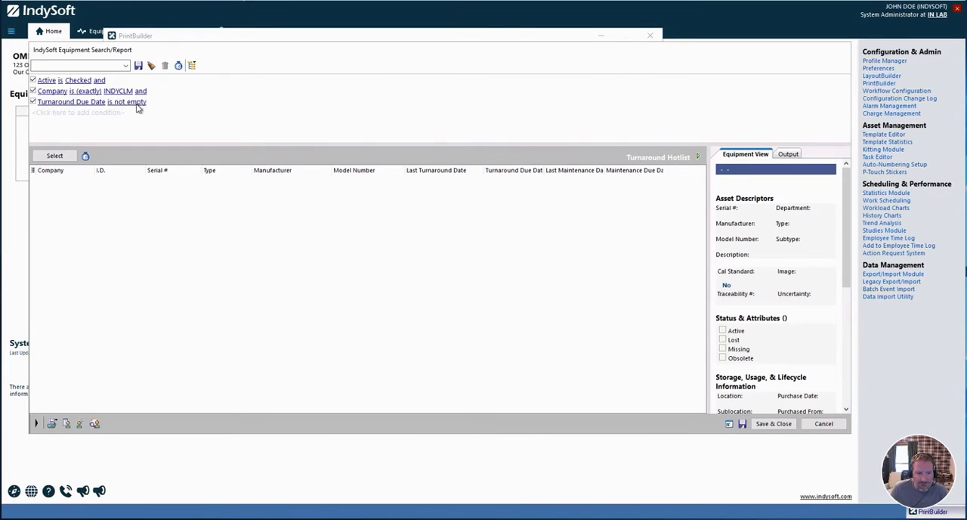
Check how many records the search filter returns and run the search to list the matching equipment.
click(85, 155)
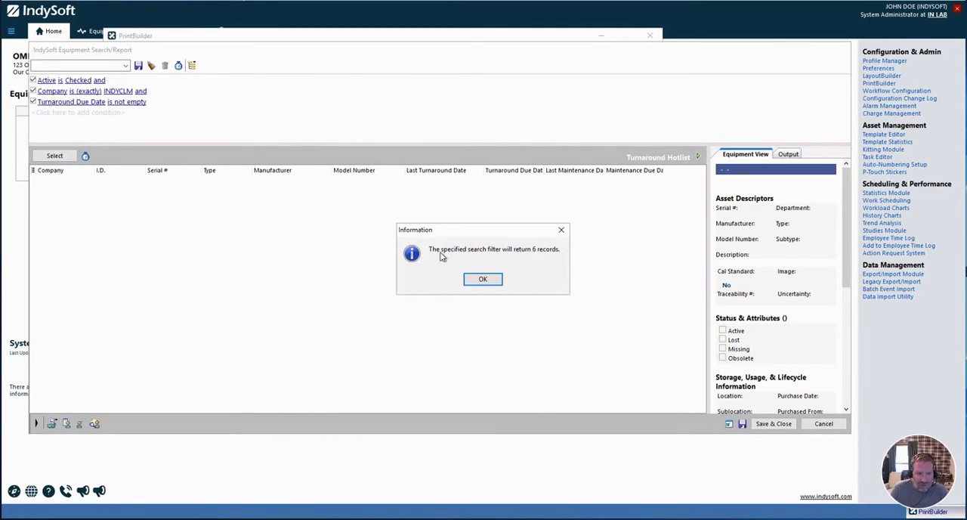
click(483, 279)
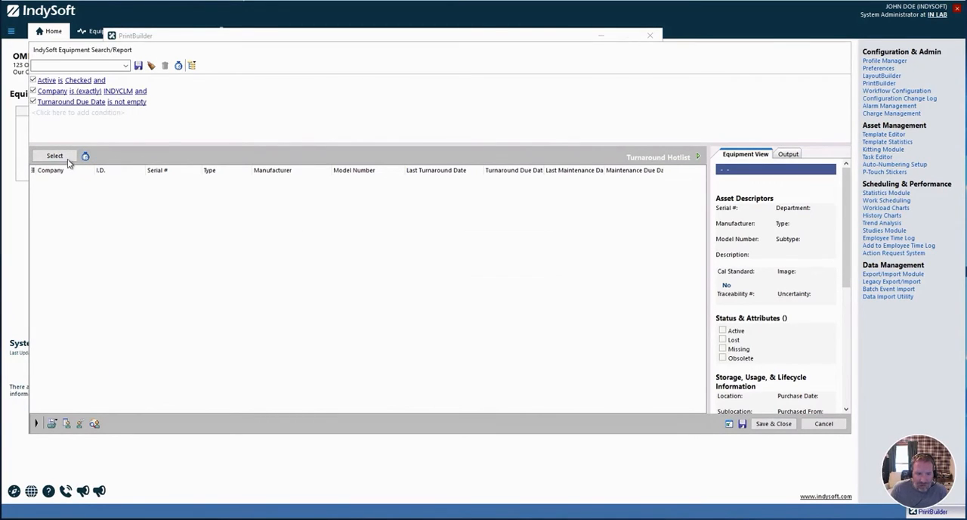
click(54, 155)
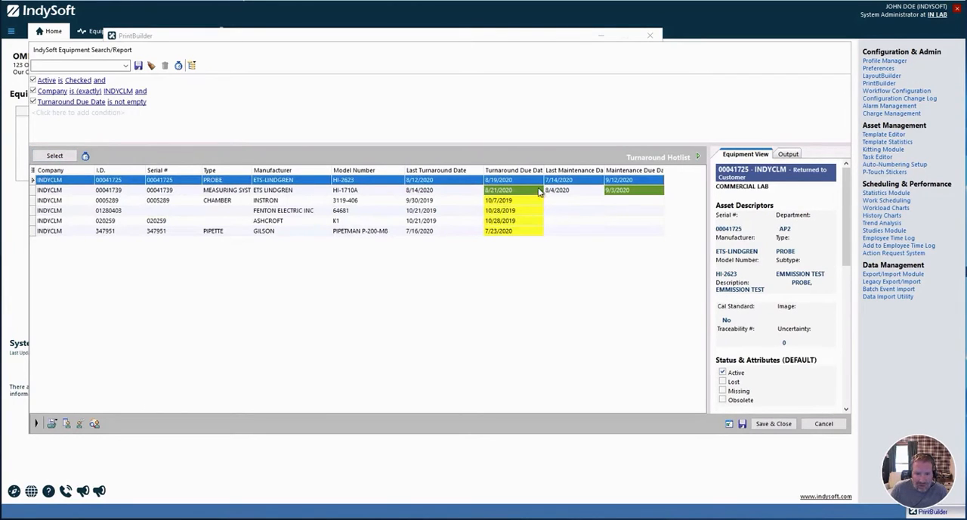
Widen the Last Maintenance Date and Turnaround Due Date columns and select the HI-1710A measuring system record.
drag(605, 168, 614, 170)
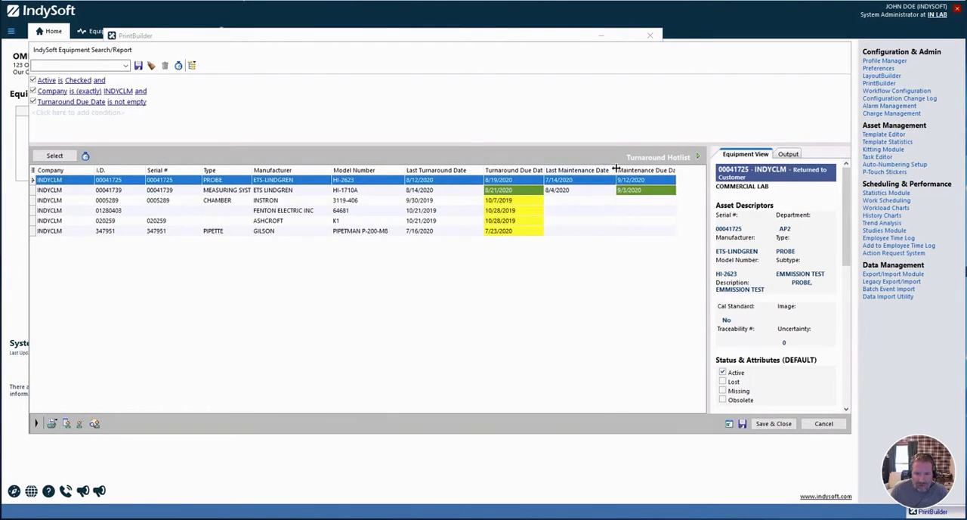
drag(545, 171, 561, 171)
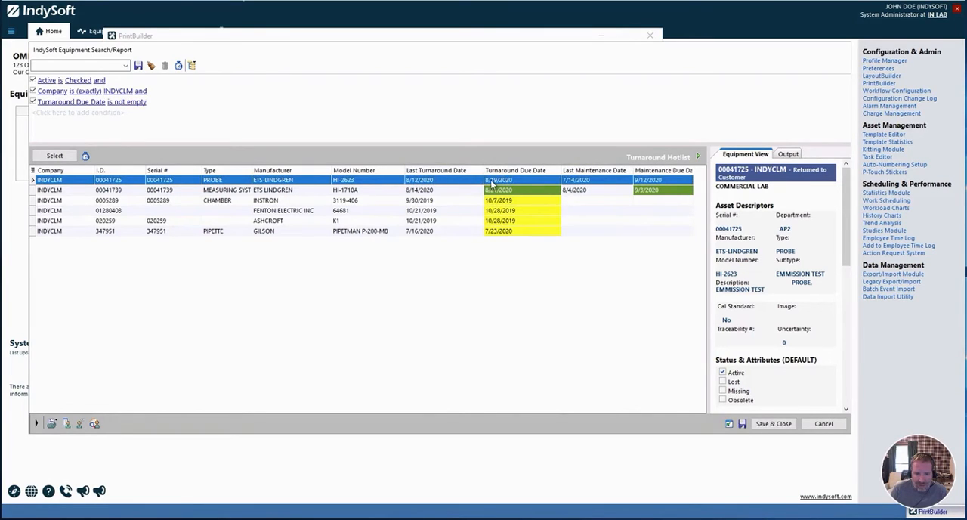
click(435, 192)
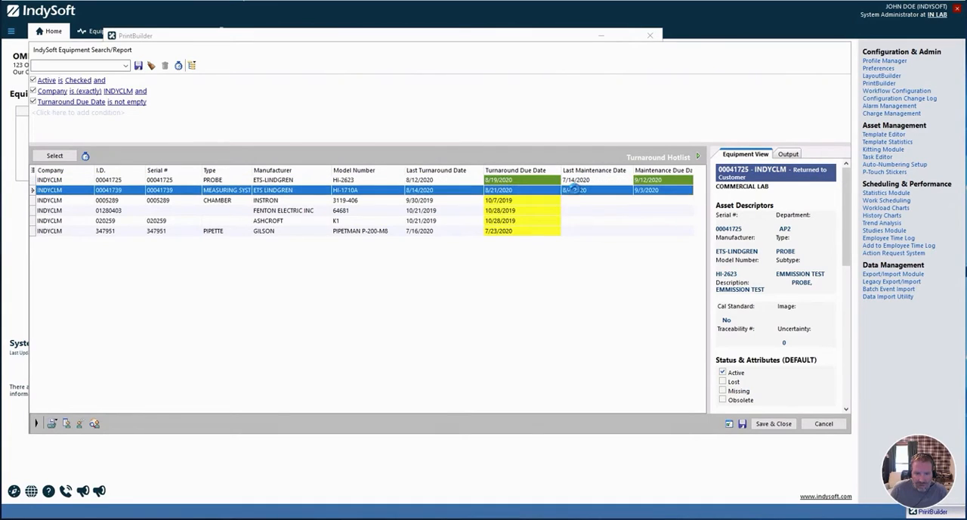
Select the HI-2623 probe record and widen the Maintenance Due Date column to show its full heading.
click(582, 181)
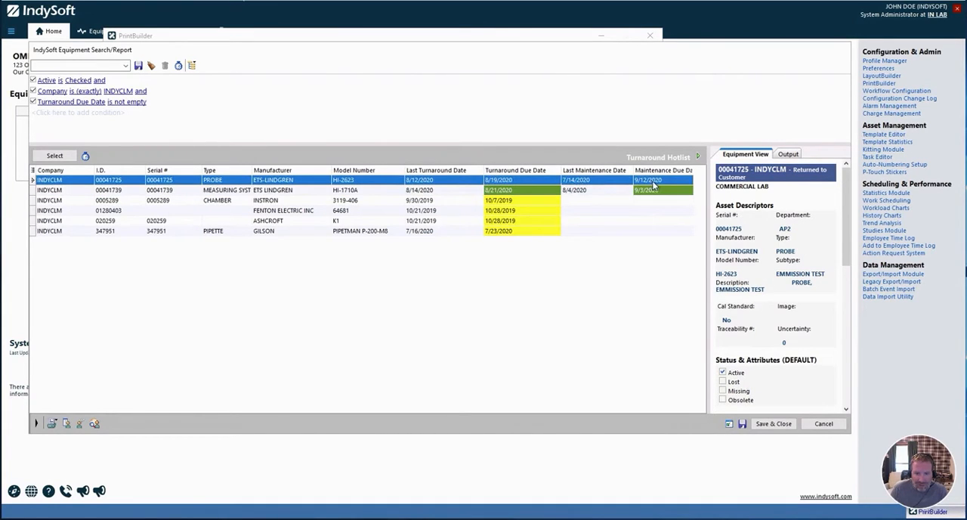
click(691, 171)
drag(694, 170, 705, 170)
In the report's options, add a custom field caption showing Last Turnaround Date as "Received Date".
click(729, 425)
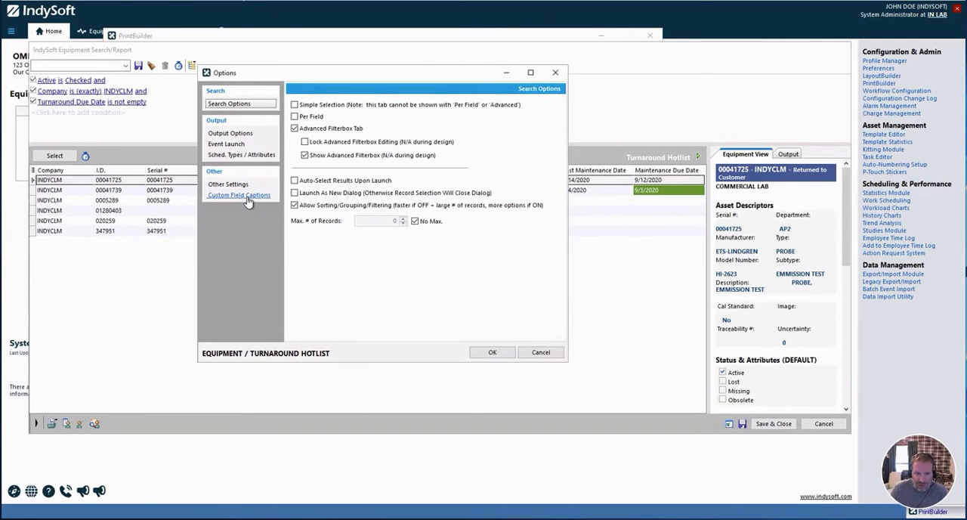
click(246, 197)
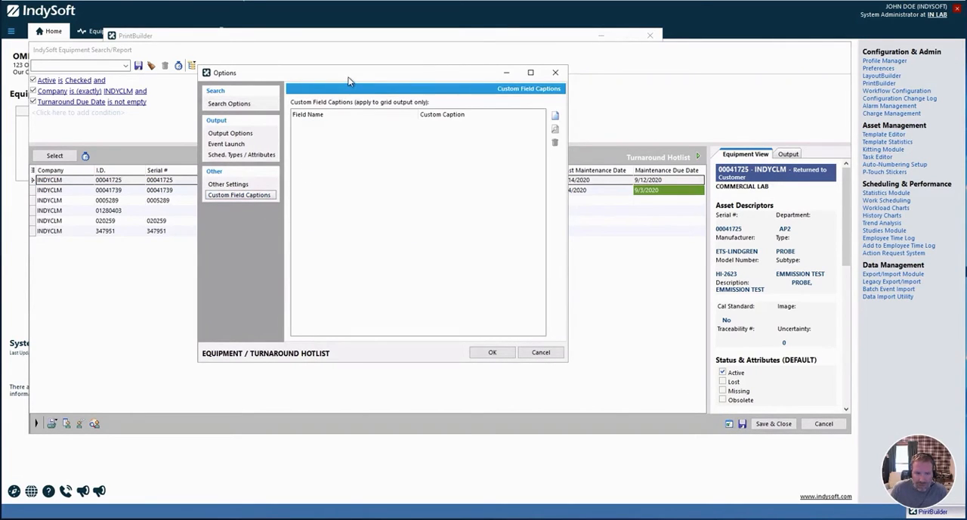
drag(349, 81, 406, 234)
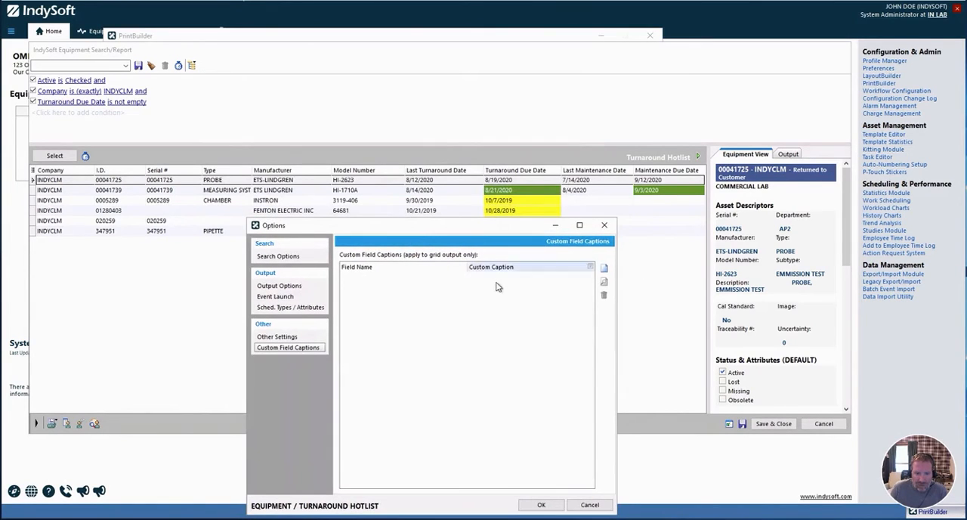
click(603, 270)
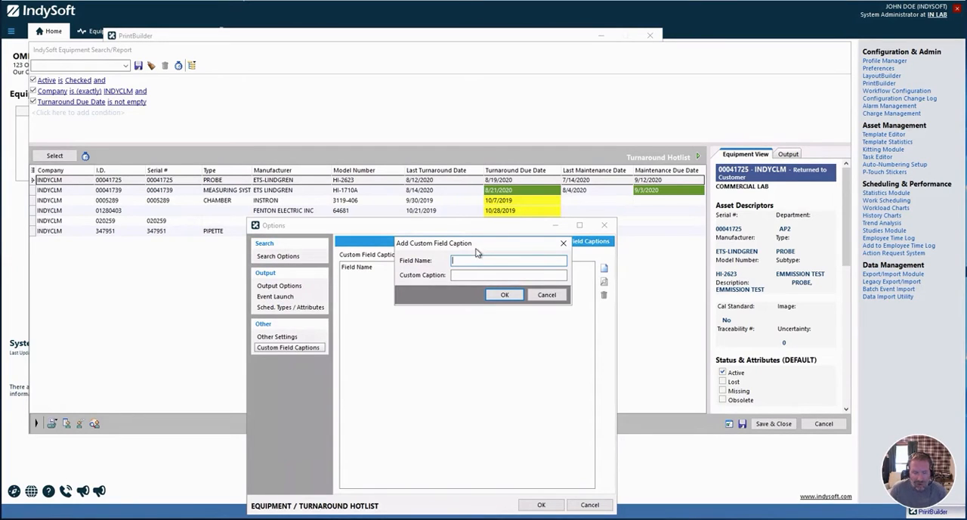
text(Last Turnaround Date)
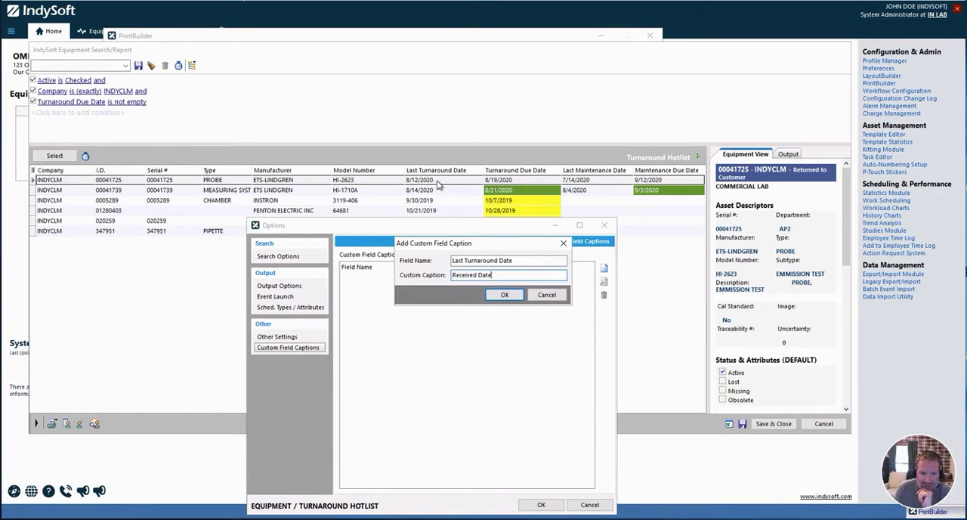
click(504, 295)
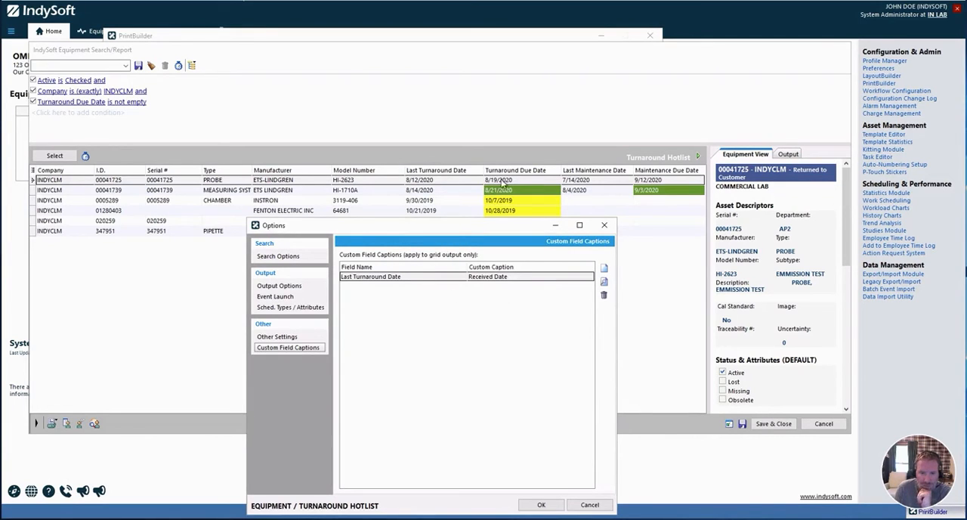
Add a custom field caption showing Turnaround Due Date as "Turnaround Due".
click(604, 270)
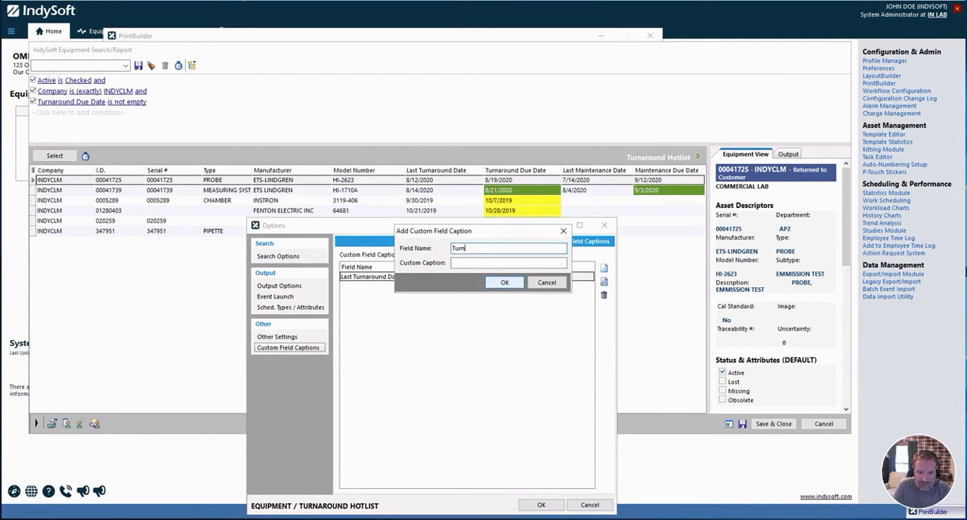
text(Turnaround Due Date)
key(Tab)
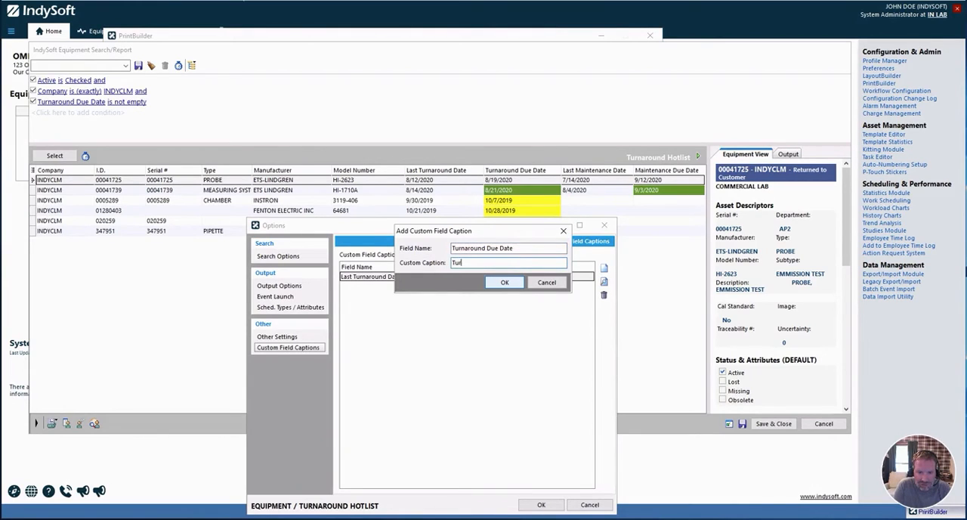
key(BackSpace)
key(BackSpace)
key(BackSpace)
key(BackSpace)
key(BackSpace)
key(BackSpace)
key(BackSpace)
key(Return)
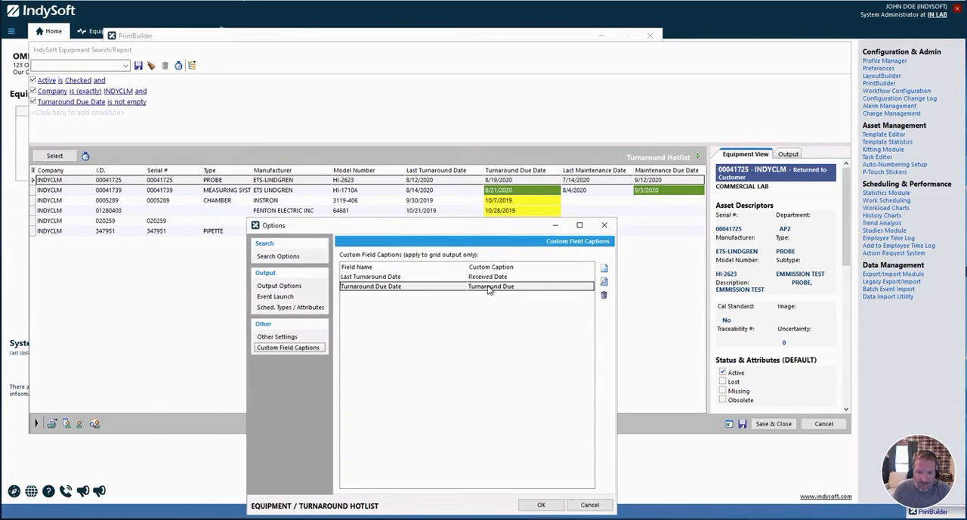
Add a custom field caption showing Maintenance Due Date as "Maintenance Due" and accept the report options.
drag(480, 227, 479, 215)
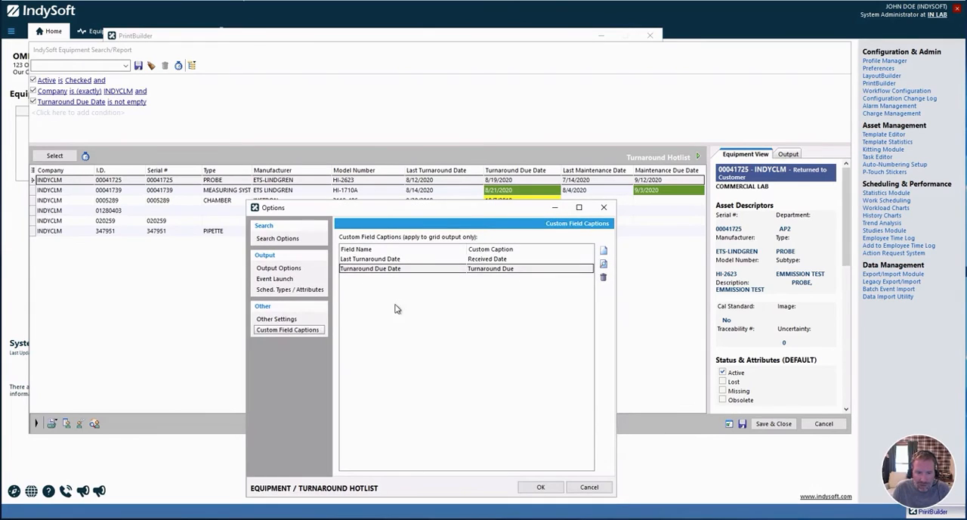
click(603, 250)
text(Maintten)
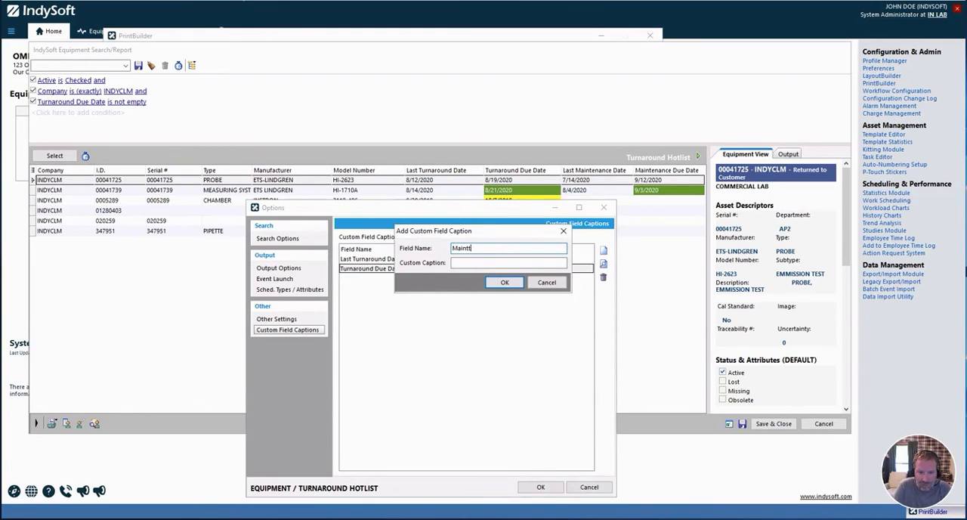
text(ance Due Date)
key(Tab)
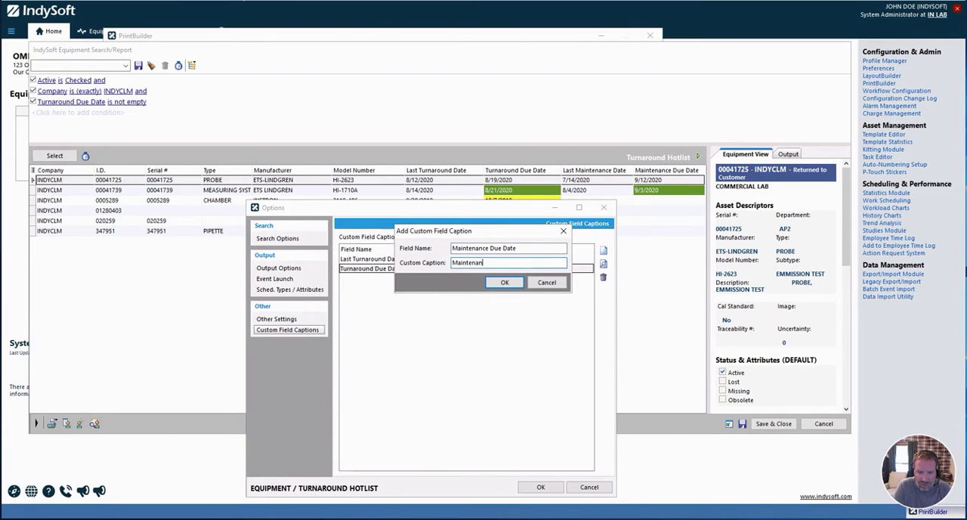
key(Return)
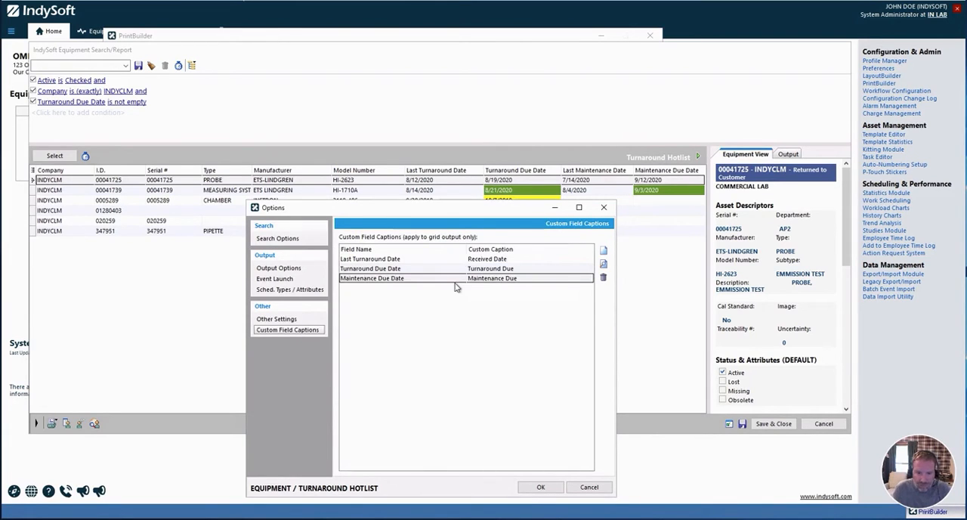
click(538, 488)
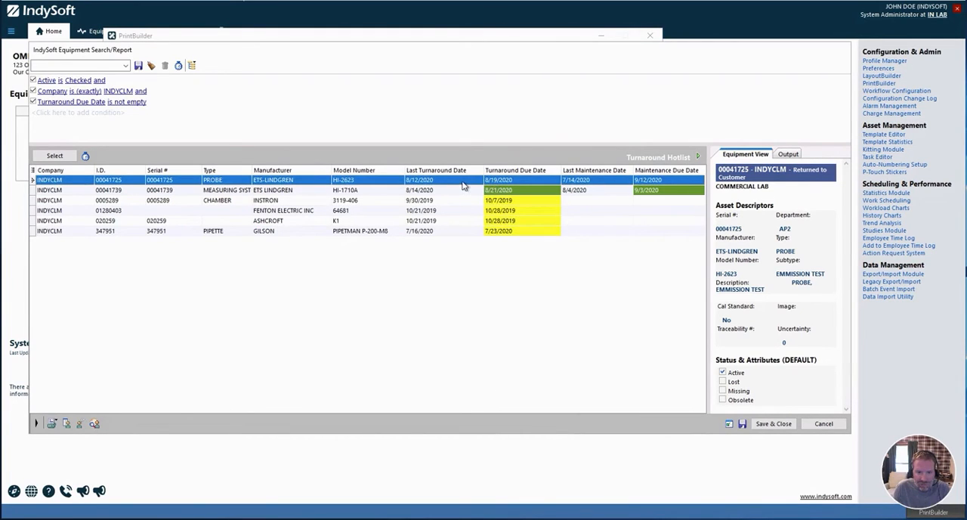
Rerun the search to refresh the grid with the custom captions, then save the report and close PrintBuilder.
click(729, 424)
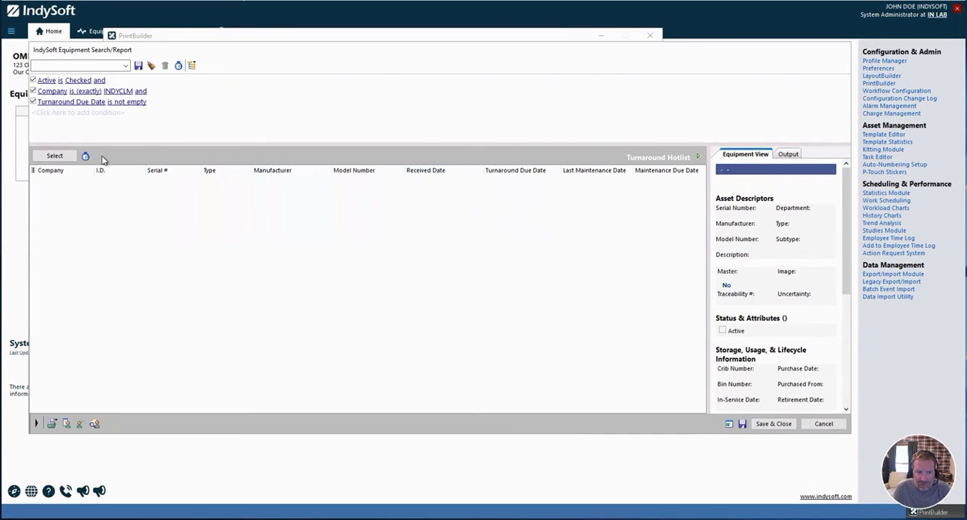
click(65, 156)
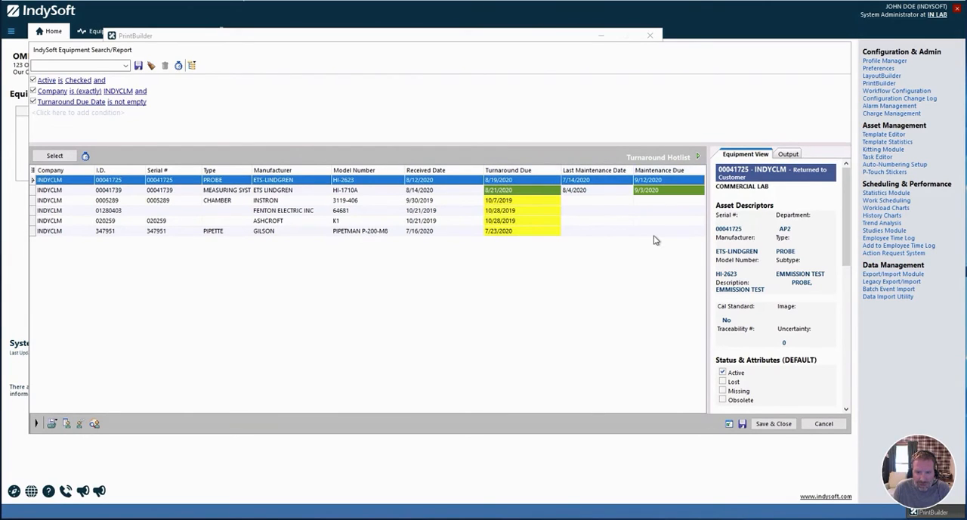
click(752, 425)
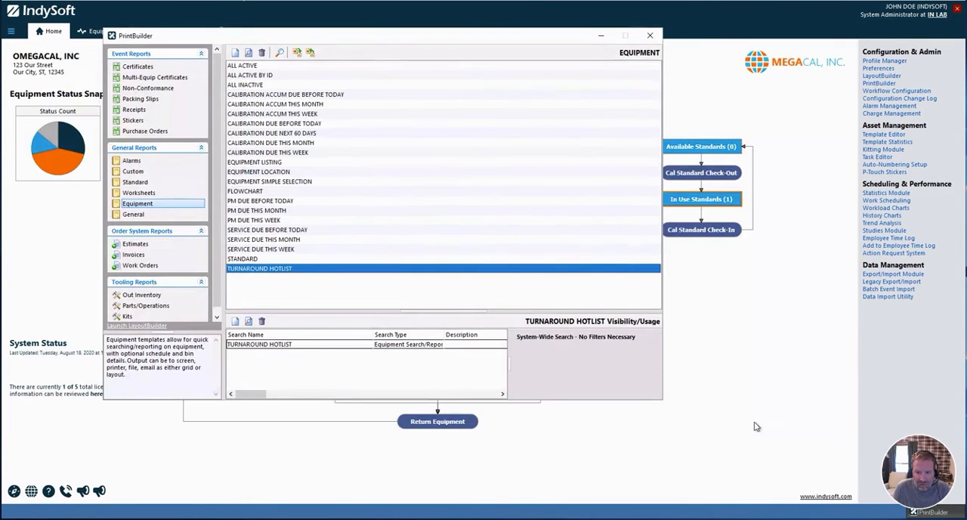
click(648, 35)
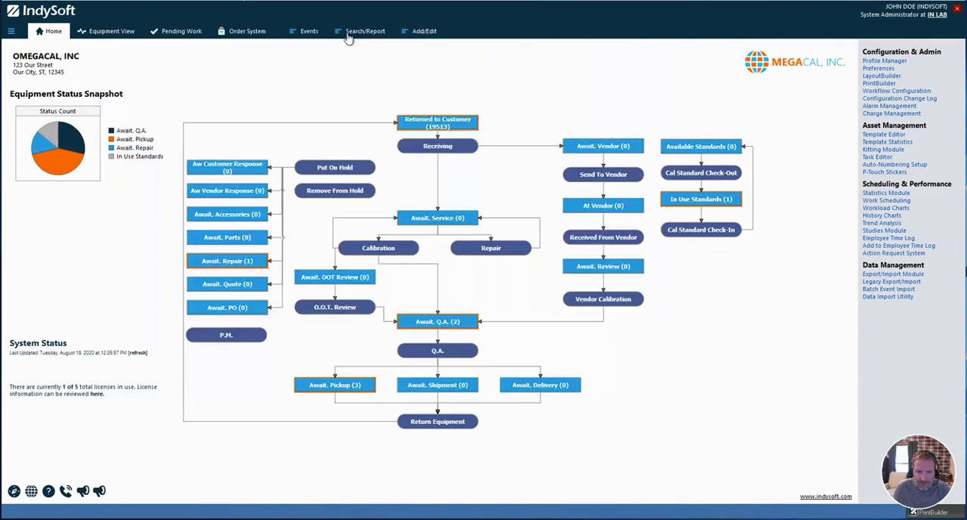
Open the Turnaround Hotlist report from the home screen, run its search and narrow the Received Date column.
click(359, 32)
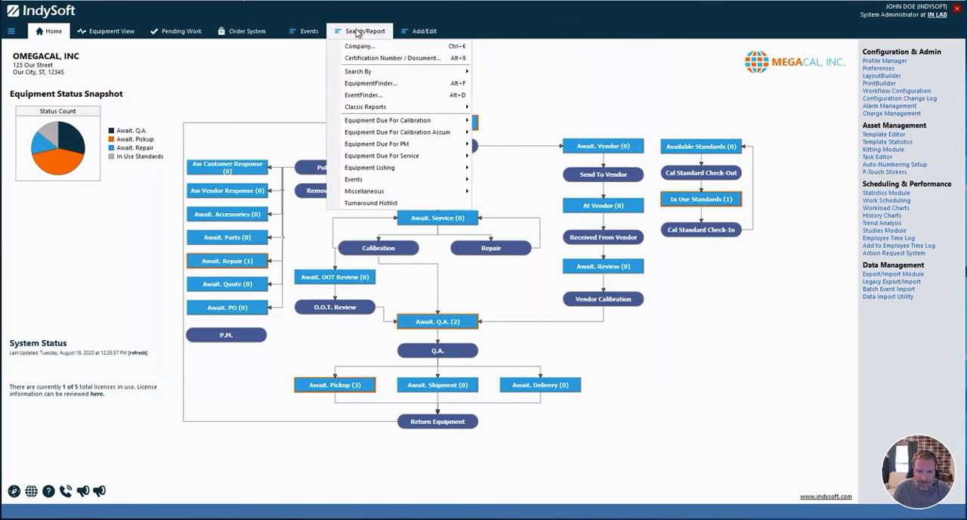
click(374, 203)
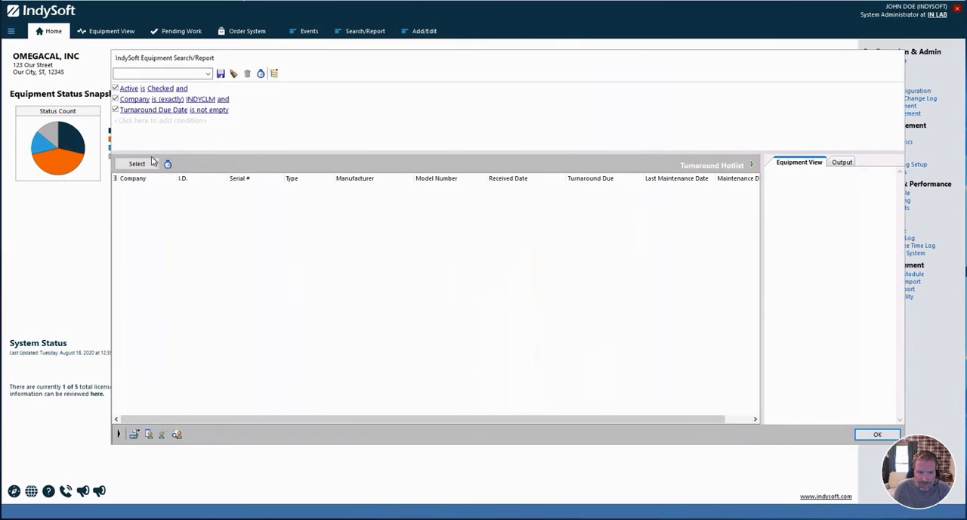
click(144, 163)
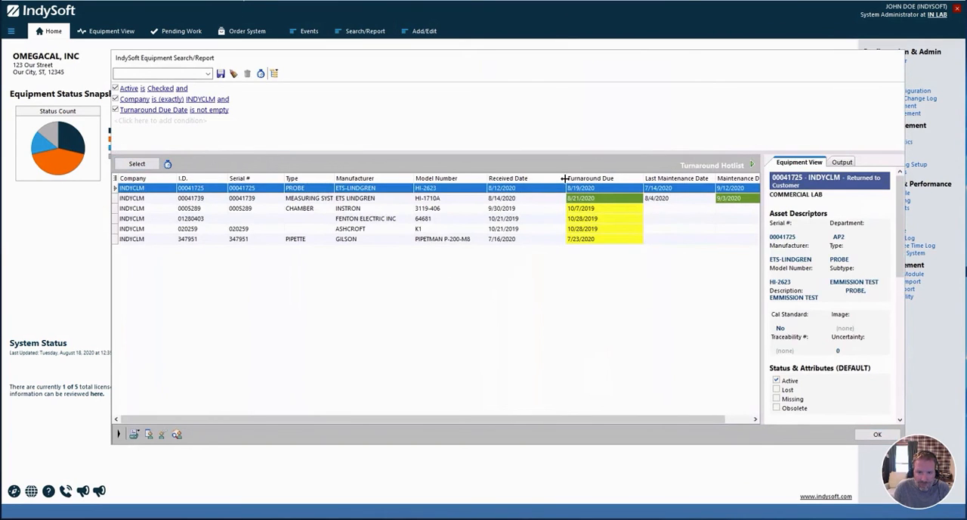
drag(565, 179, 545, 177)
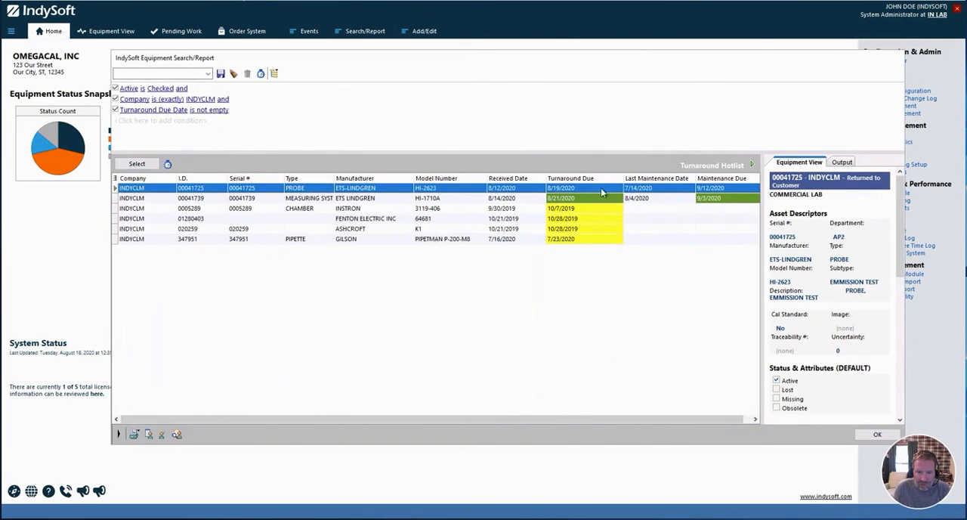